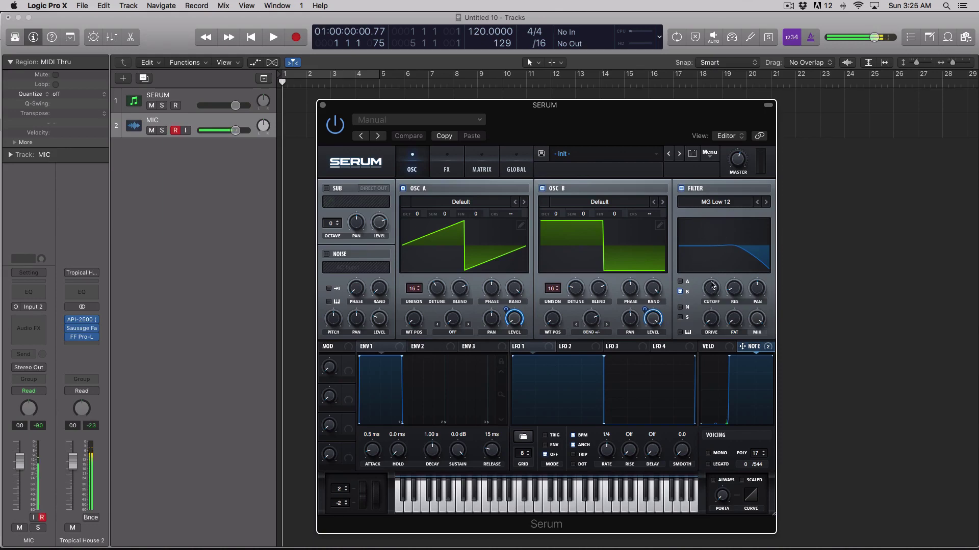
# Switch off Serum's filter and oscillator A, and lower the SERUM track to about -1 dB.
pyautogui.click(682, 189)
pyautogui.click(403, 190)
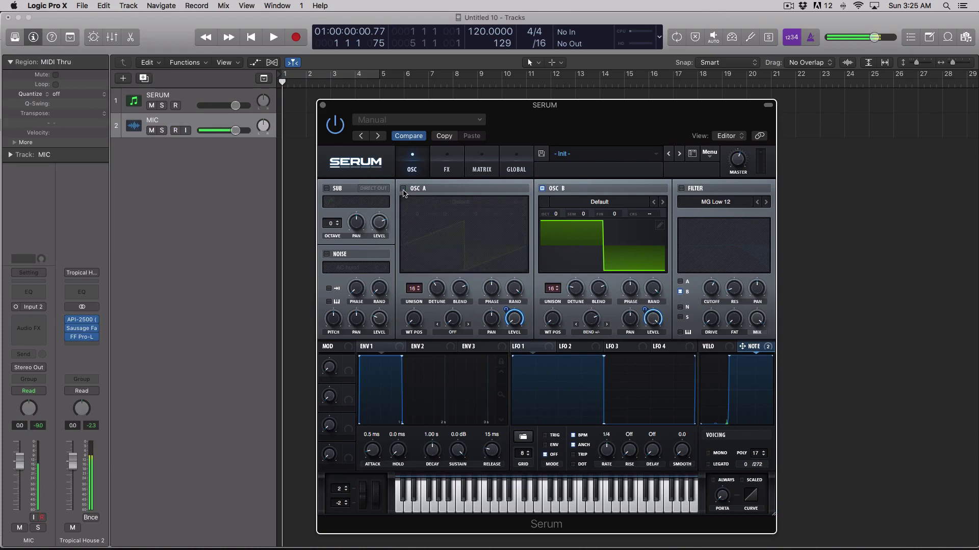
pyautogui.click(188, 95)
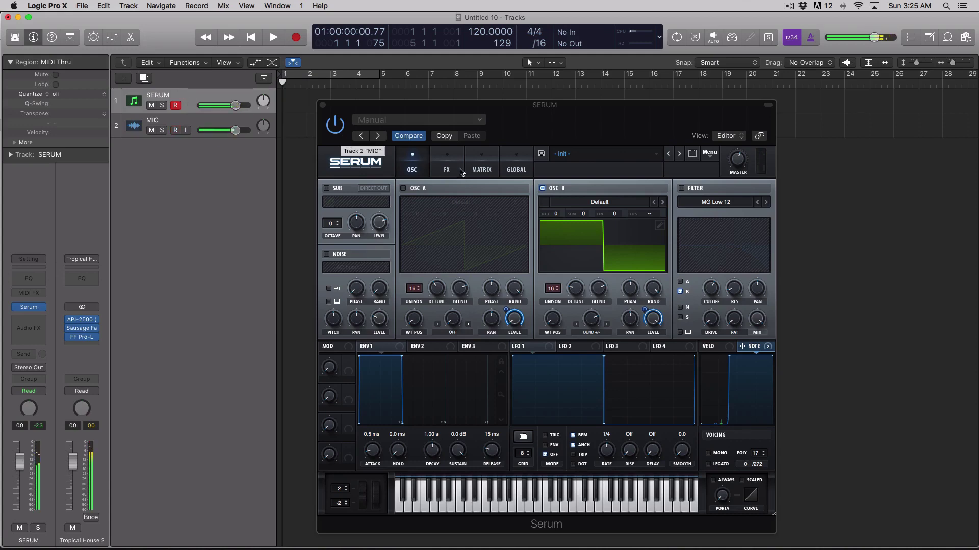
pyautogui.moveTo(235, 106); pyautogui.dragTo(232, 105)
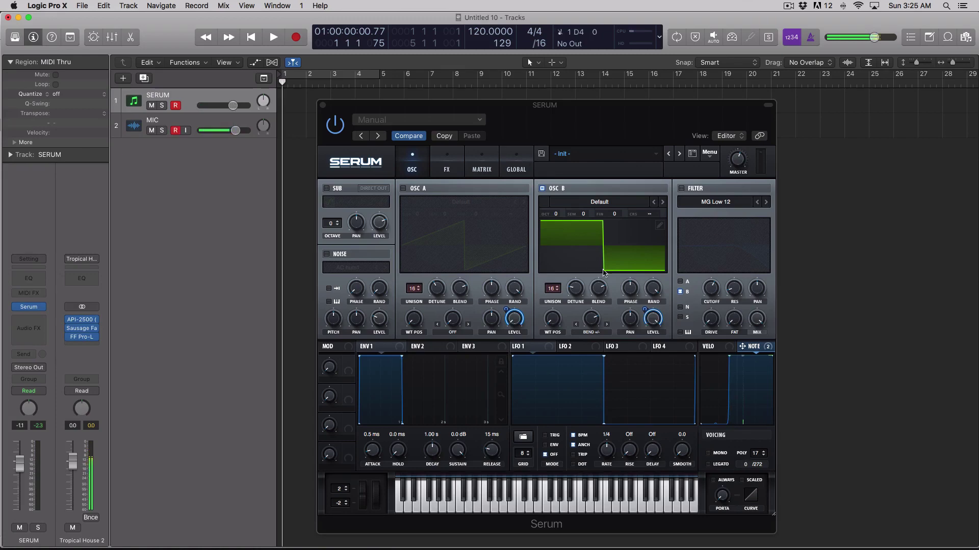
pyautogui.click(643, 309)
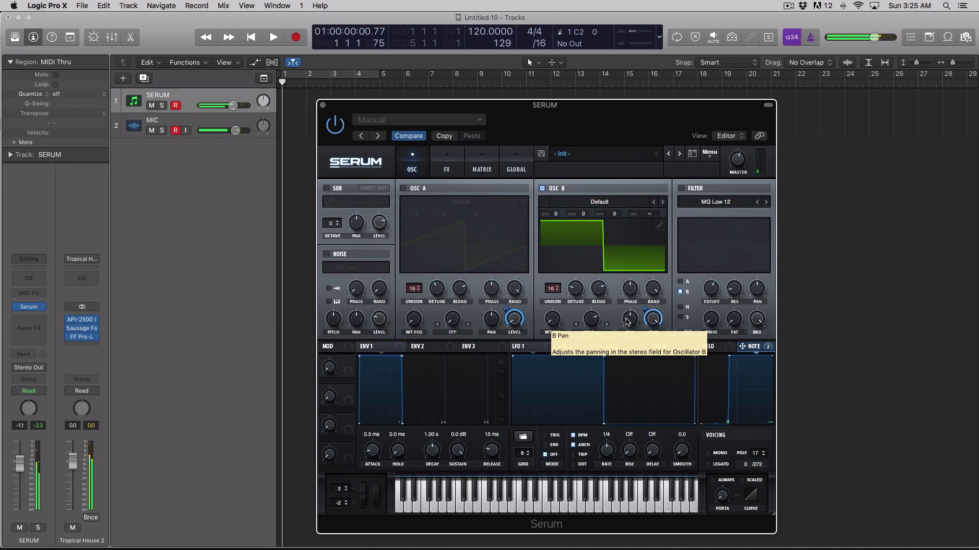
# Disable oscillator B and re-enable oscillator A so only its saw sounds.
pyautogui.click(542, 188)
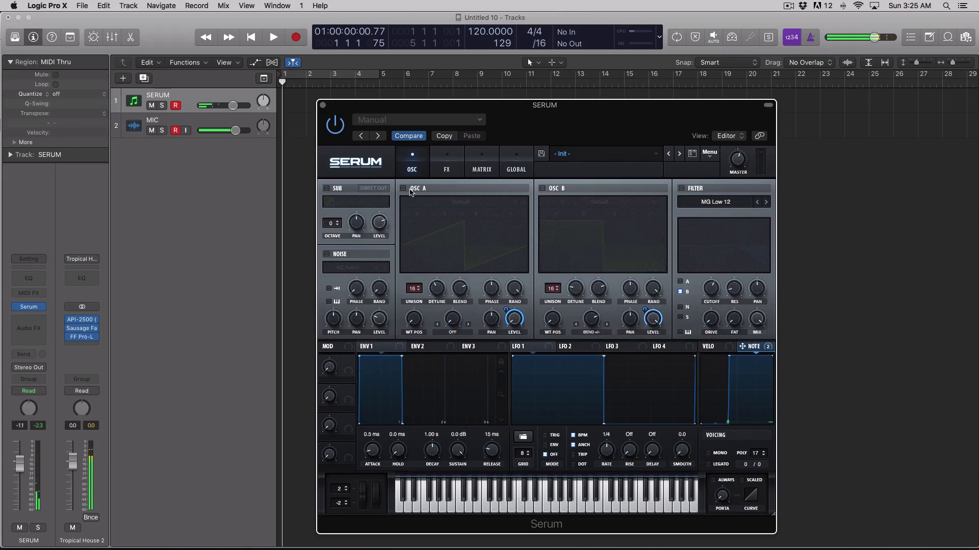
pyautogui.click(402, 189)
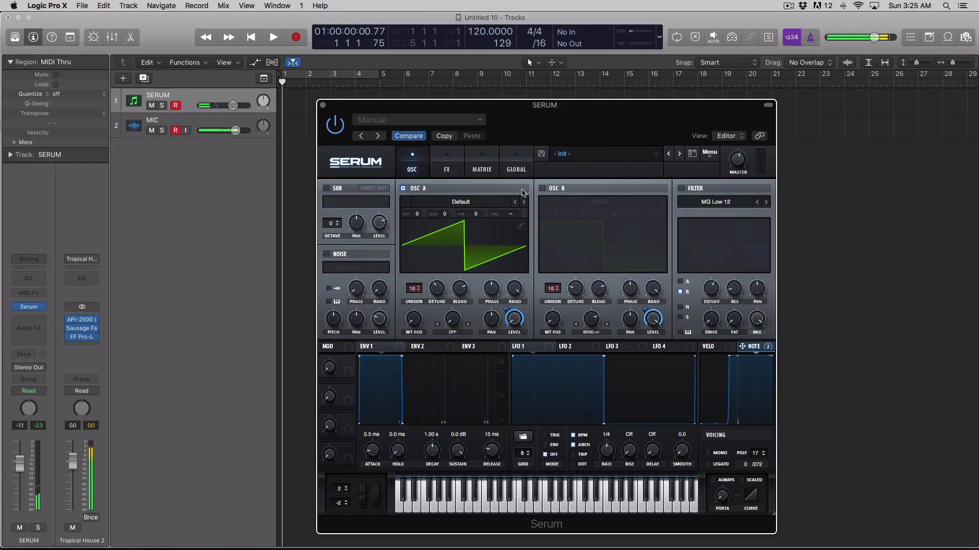
# Re-enable oscillator B, the MG Low 12 filter and oscillator A, then arm the MIC track.
pyautogui.click(402, 189)
pyautogui.click(542, 189)
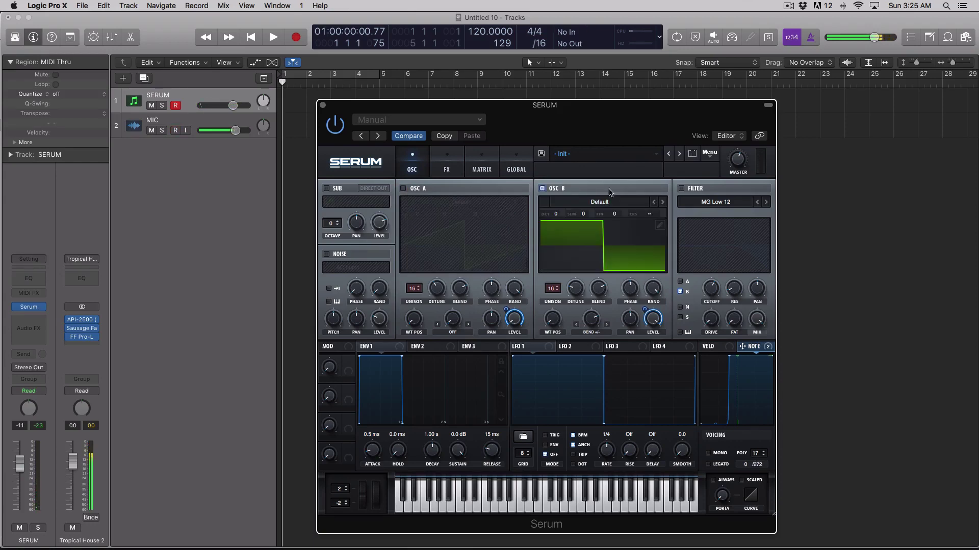
pyautogui.click(682, 189)
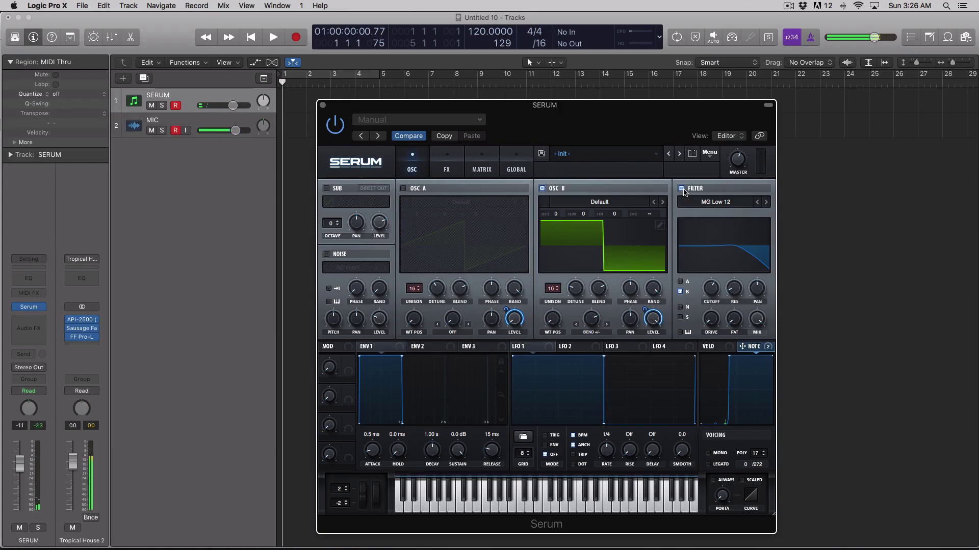
pyautogui.click(403, 188)
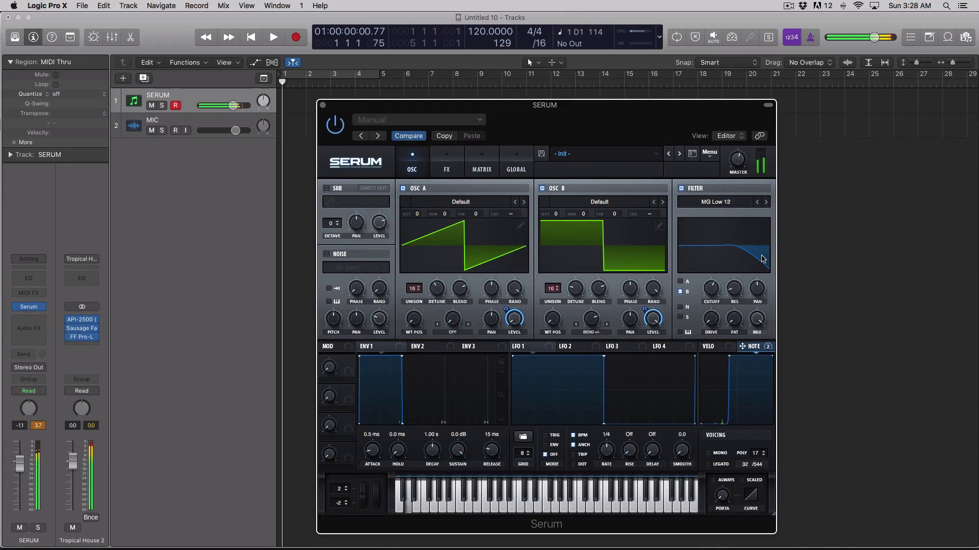
pyautogui.click(176, 131)
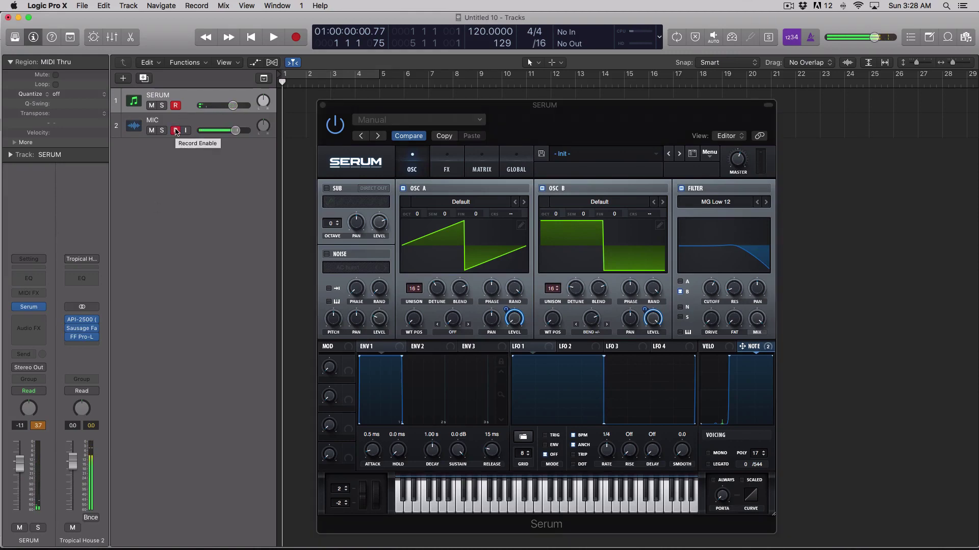
pyautogui.click(176, 131)
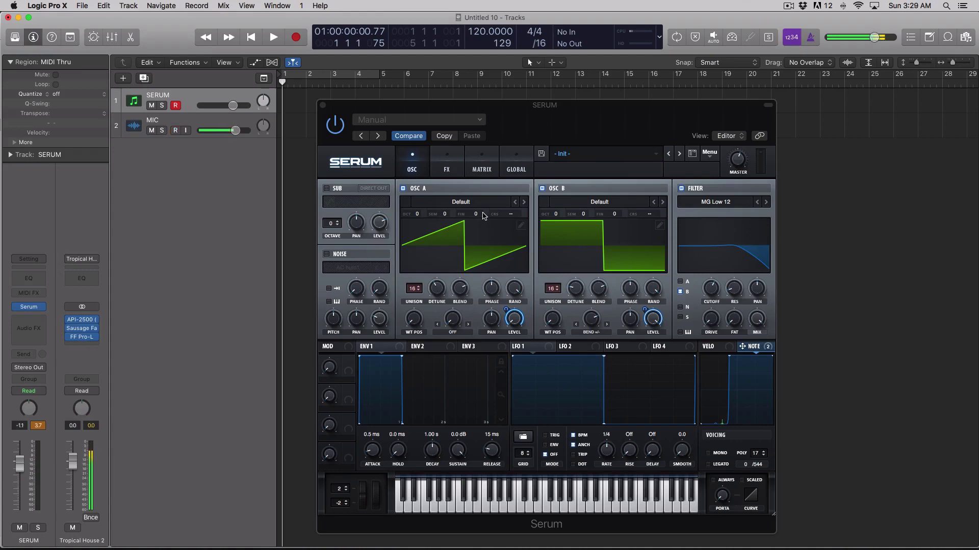
# Reset Serum to its Init Preset from the Menu.
pyautogui.click(444, 135)
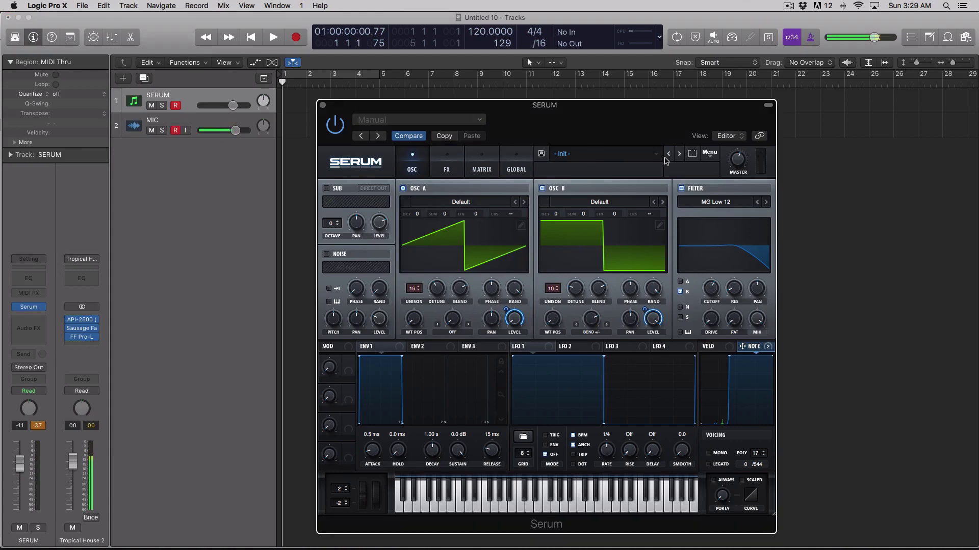
pyautogui.click(709, 153)
pyautogui.click(729, 199)
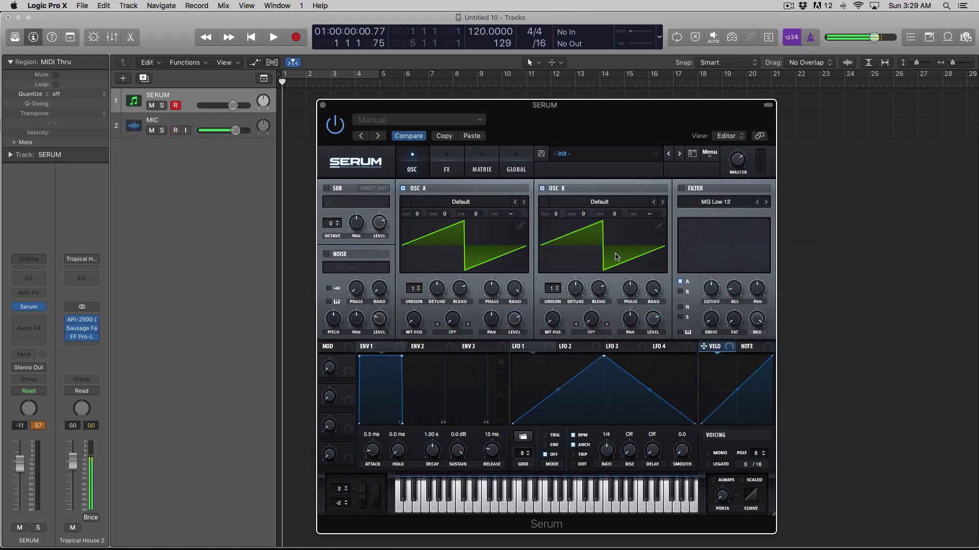
# Give LFO 1 the Basic square shape and set oscillator B to a square waveform.
pyautogui.click(537, 350)
pyautogui.click(527, 438)
pyautogui.click(526, 405)
pyautogui.scroll(-4, 523, 437)
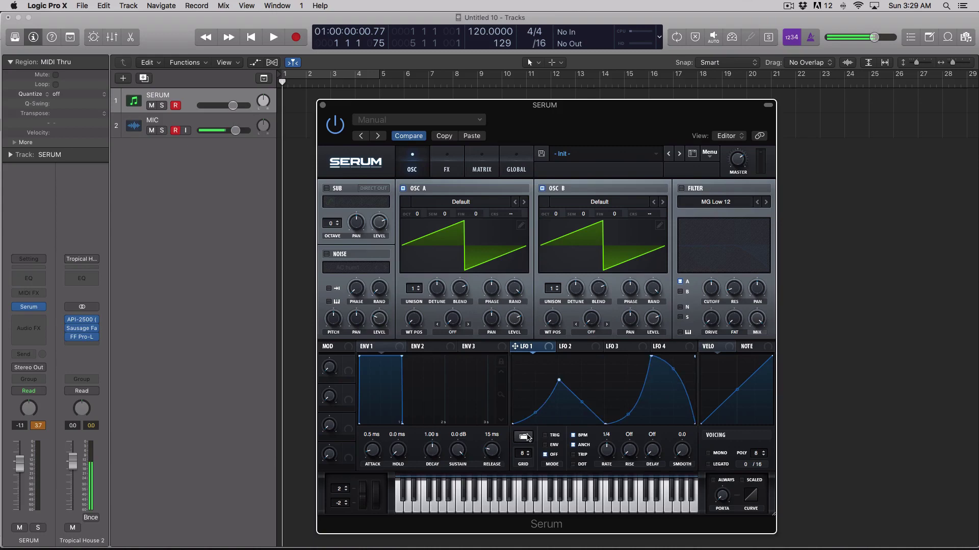
pyautogui.scroll(-1, 527, 438)
pyautogui.click(524, 437)
pyautogui.moveTo(561, 437)
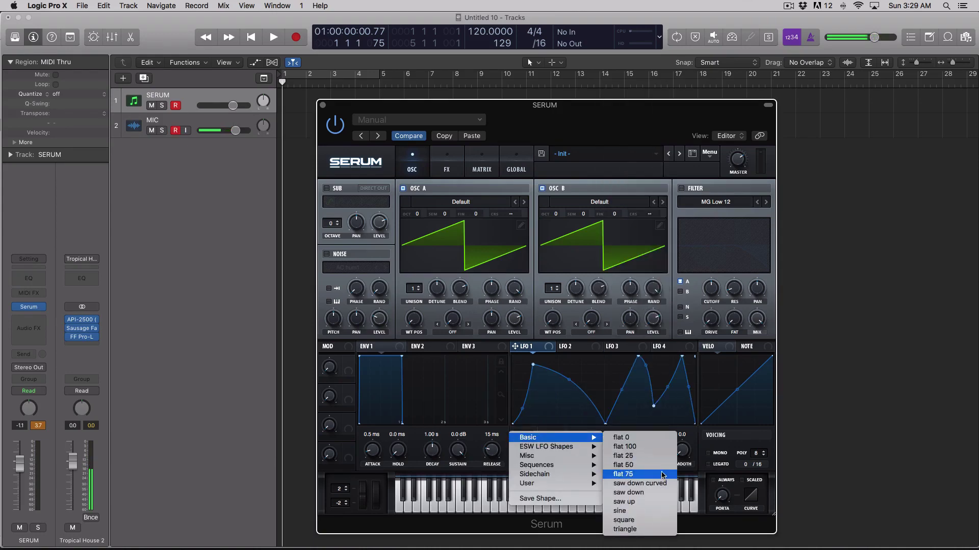
pyautogui.click(663, 520)
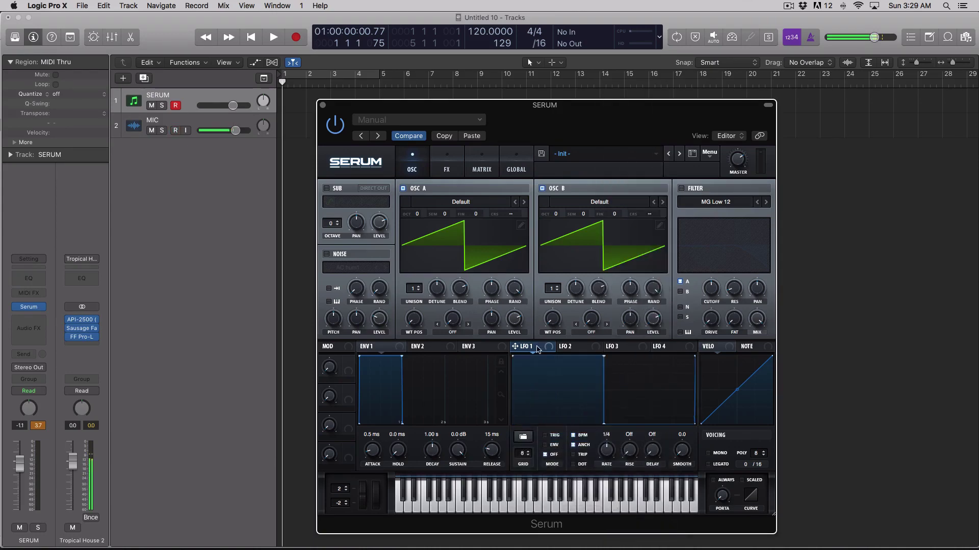
pyautogui.moveTo(532, 349); pyautogui.dragTo(572, 241)
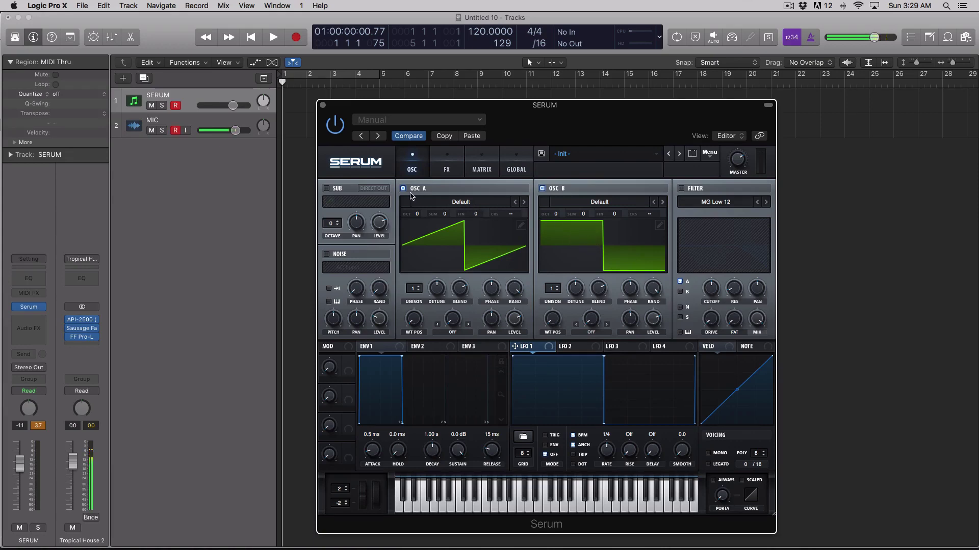
# Disable oscillator B and add a point to the Note curve, pulling it into a steep step.
pyautogui.click(543, 189)
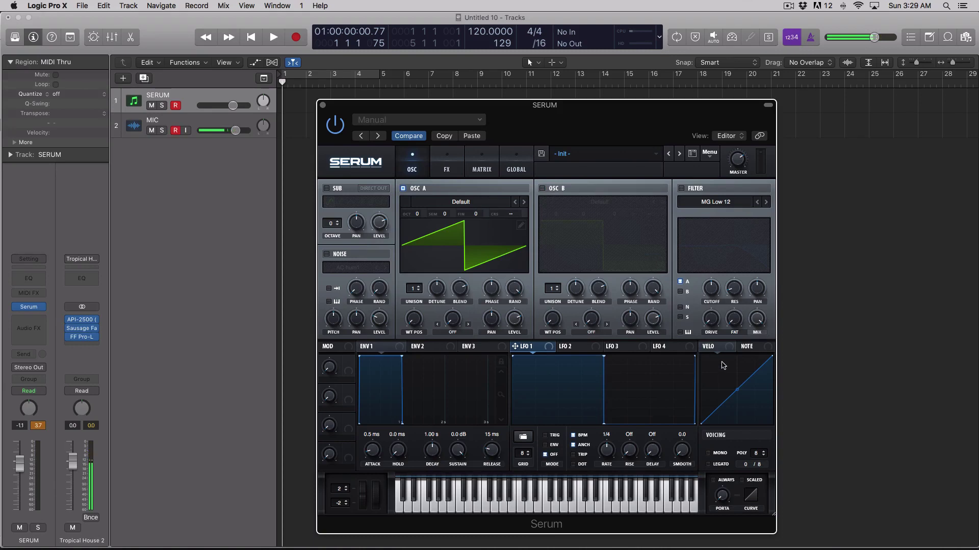
pyautogui.click(750, 349)
pyautogui.doubleClick(744, 386)
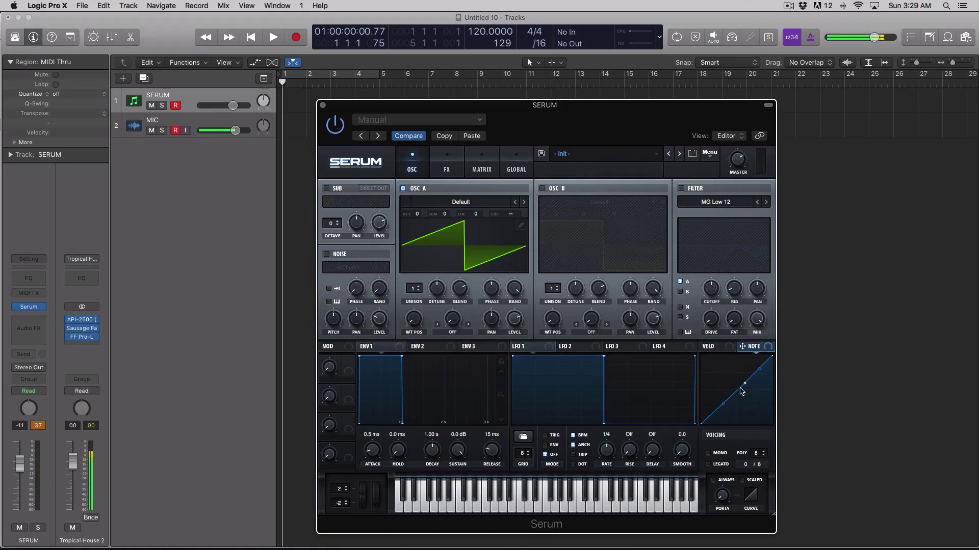
pyautogui.moveTo(741, 392); pyautogui.dragTo(743, 447)
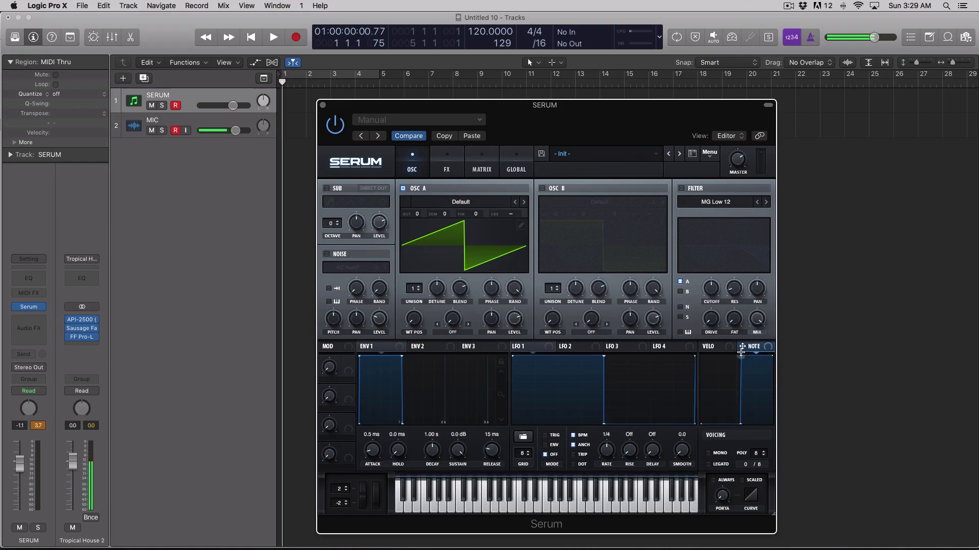
# Route the Note curve to oscillator A's LEVEL knob.
pyautogui.moveTo(740, 424); pyautogui.dragTo(515, 318)
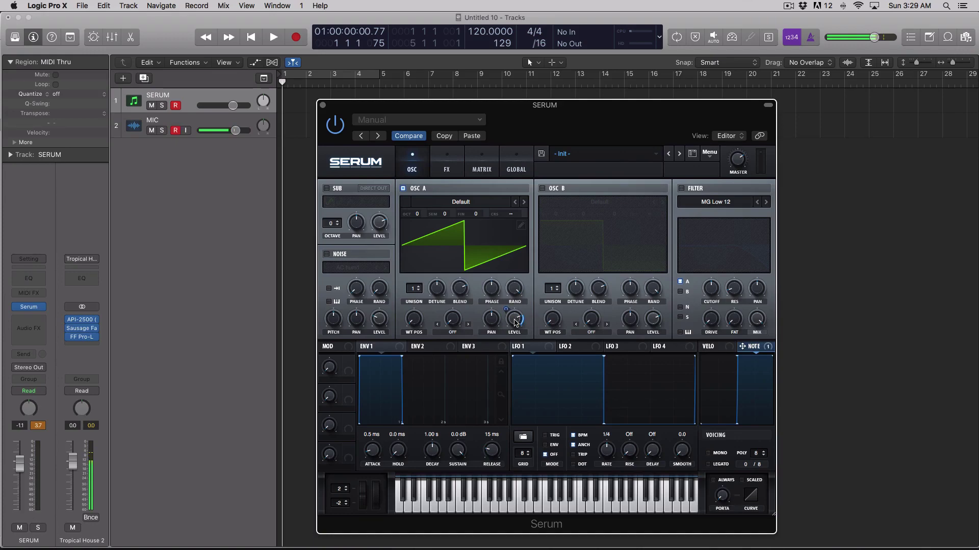
pyautogui.rightClick(515, 319)
pyautogui.click(515, 306)
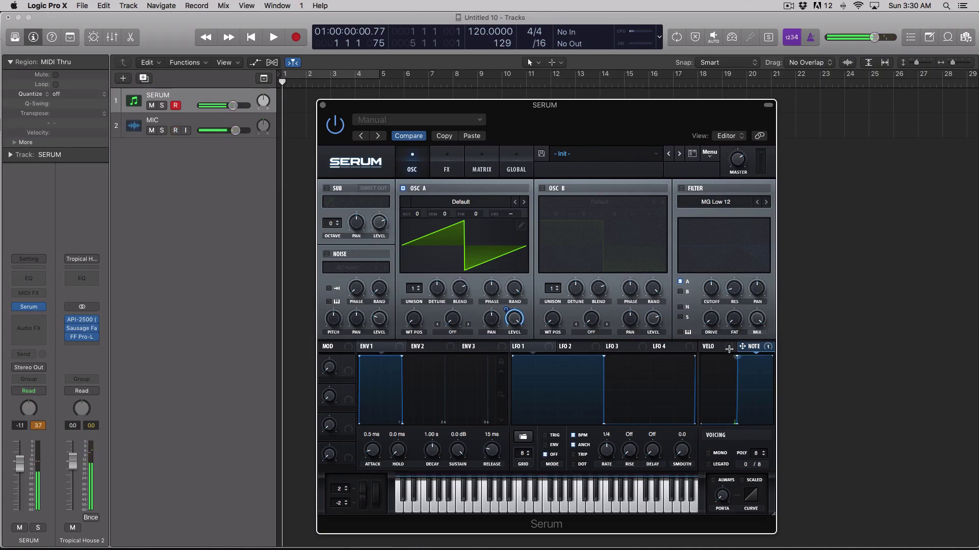
# Shift the Note curve's bottom and top points left so the step is vertical at a lower note.
pyautogui.moveTo(735, 423); pyautogui.dragTo(731, 422)
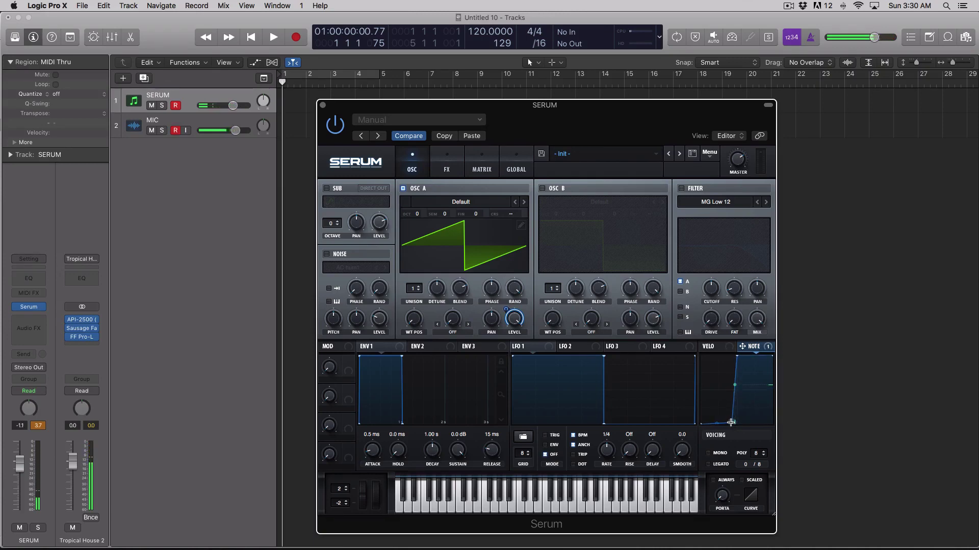
pyautogui.moveTo(737, 359)
pyautogui.mouseDown()
pyautogui.moveTo(731, 354)
pyautogui.moveTo(732, 365)
pyautogui.mouseUp()
pyautogui.moveTo(731, 419); pyautogui.dragTo(733, 423)
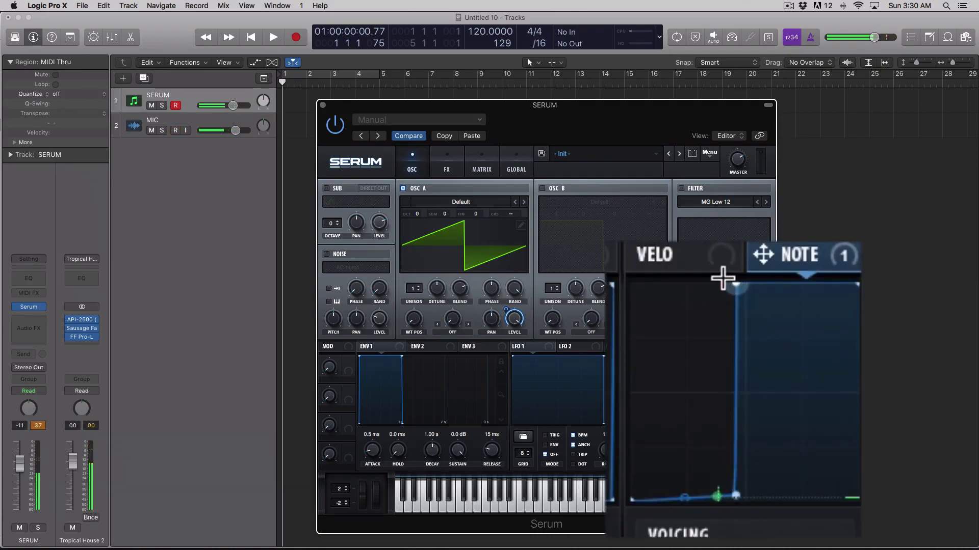
pyautogui.moveTo(735, 497); pyautogui.dragTo(719, 500)
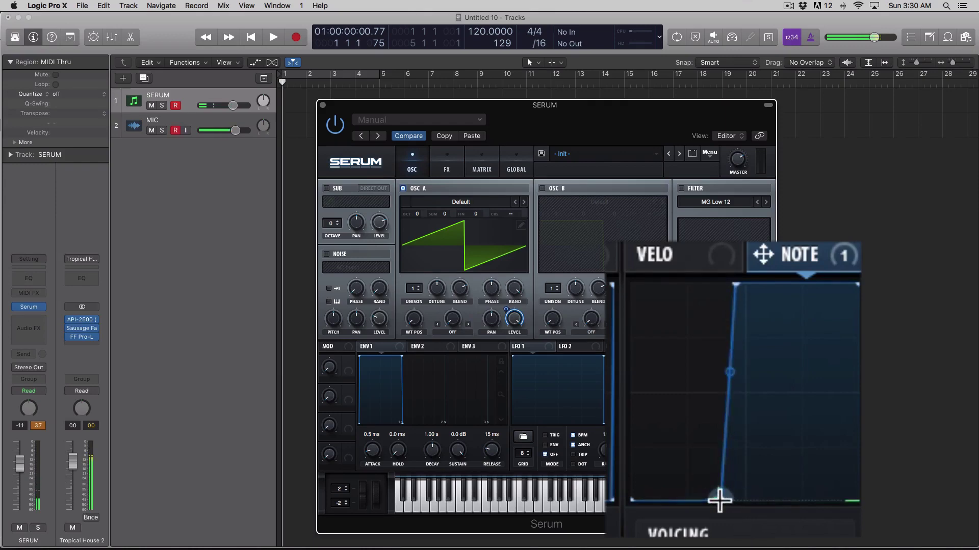
pyautogui.moveTo(736, 284); pyautogui.dragTo(719, 284)
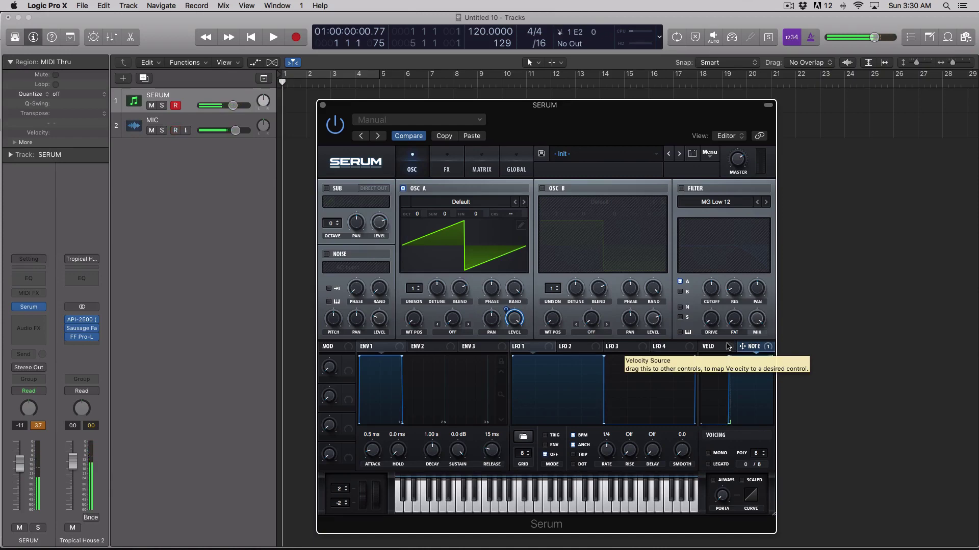
# Solo oscillator B, route the Note curve to its LEVEL knob, and lower SERUM to -9.4 dB.
pyautogui.click(543, 189)
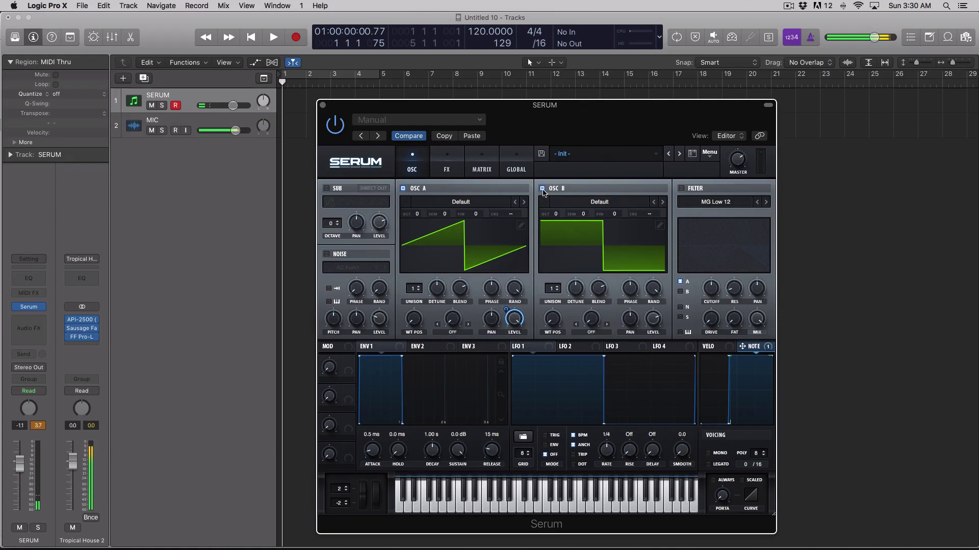
pyautogui.click(403, 189)
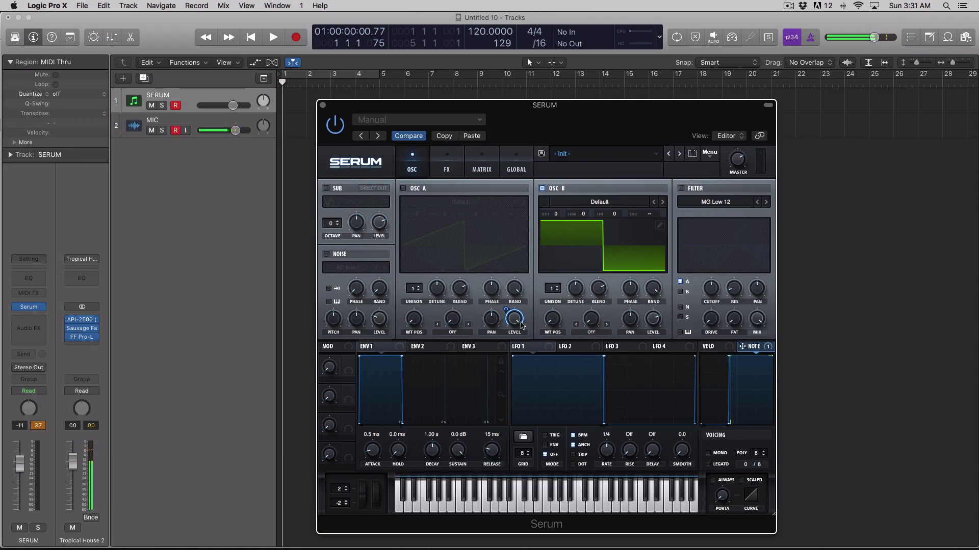
pyautogui.moveTo(519, 324)
pyautogui.moveTo(738, 348); pyautogui.dragTo(652, 319)
pyautogui.moveTo(231, 106); pyautogui.dragTo(219, 106)
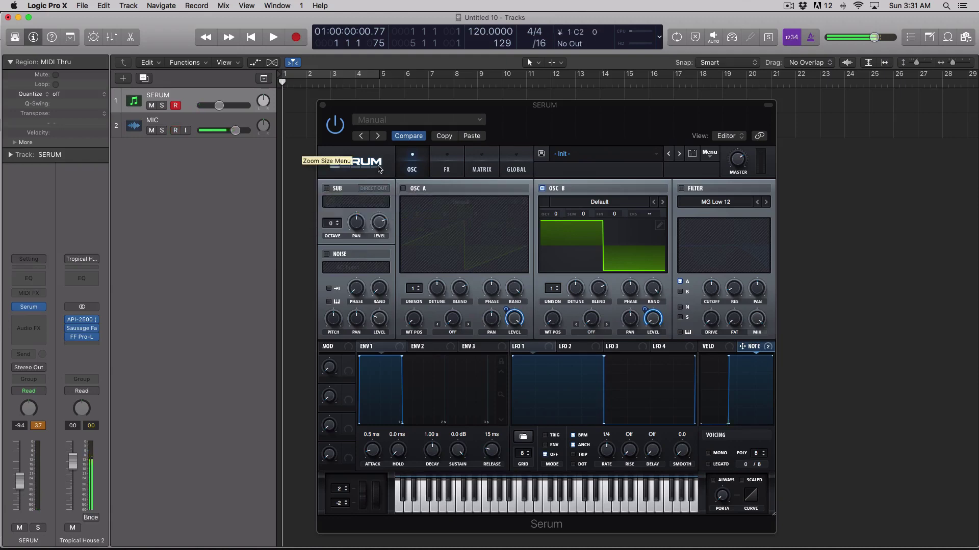
# Re-enable oscillator A so its saw plays alongside oscillator B's square.
pyautogui.click(402, 189)
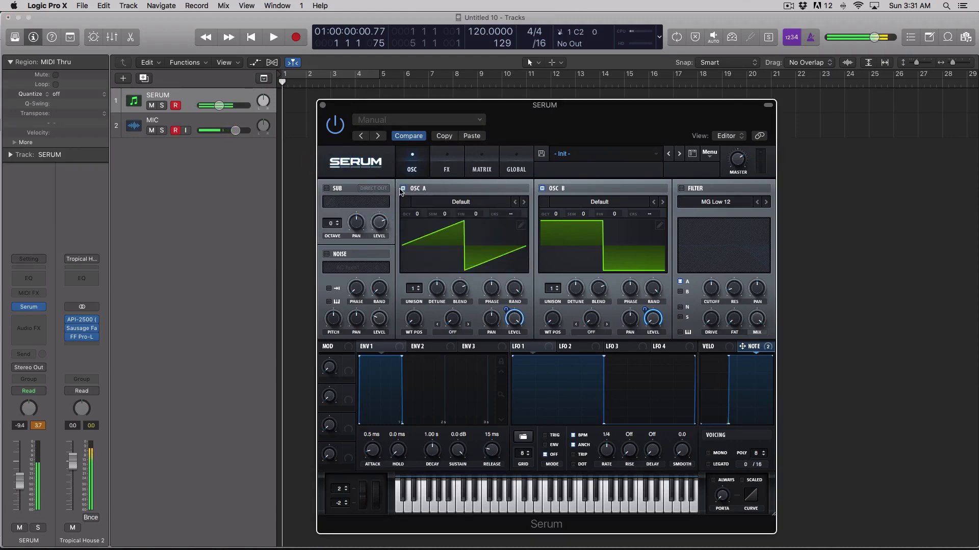